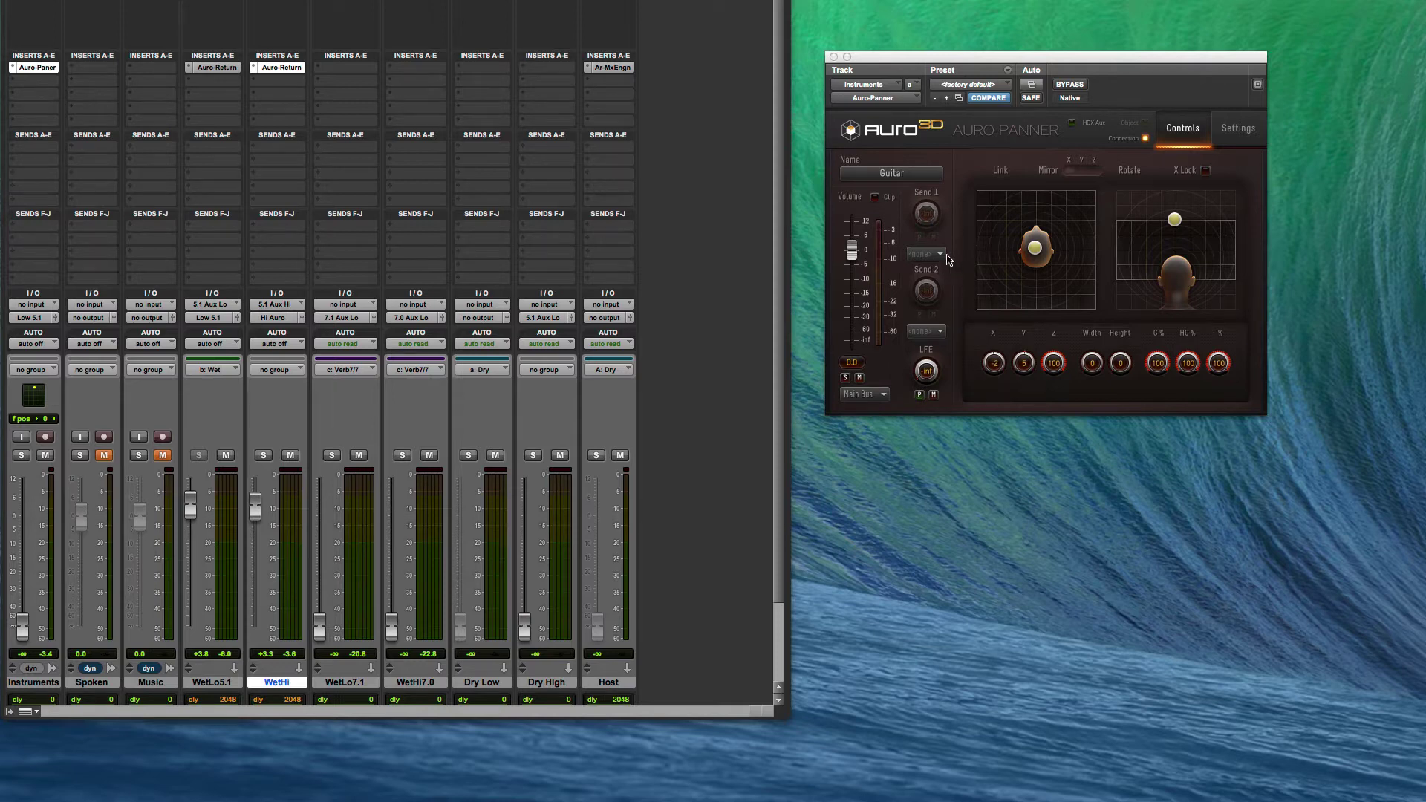
# Place the guitar at the top-left (front-left) of the Auro-Panner grid with height Z 0.
pyautogui.moveTo(1026, 58); pyautogui.dragTo(871, 0)
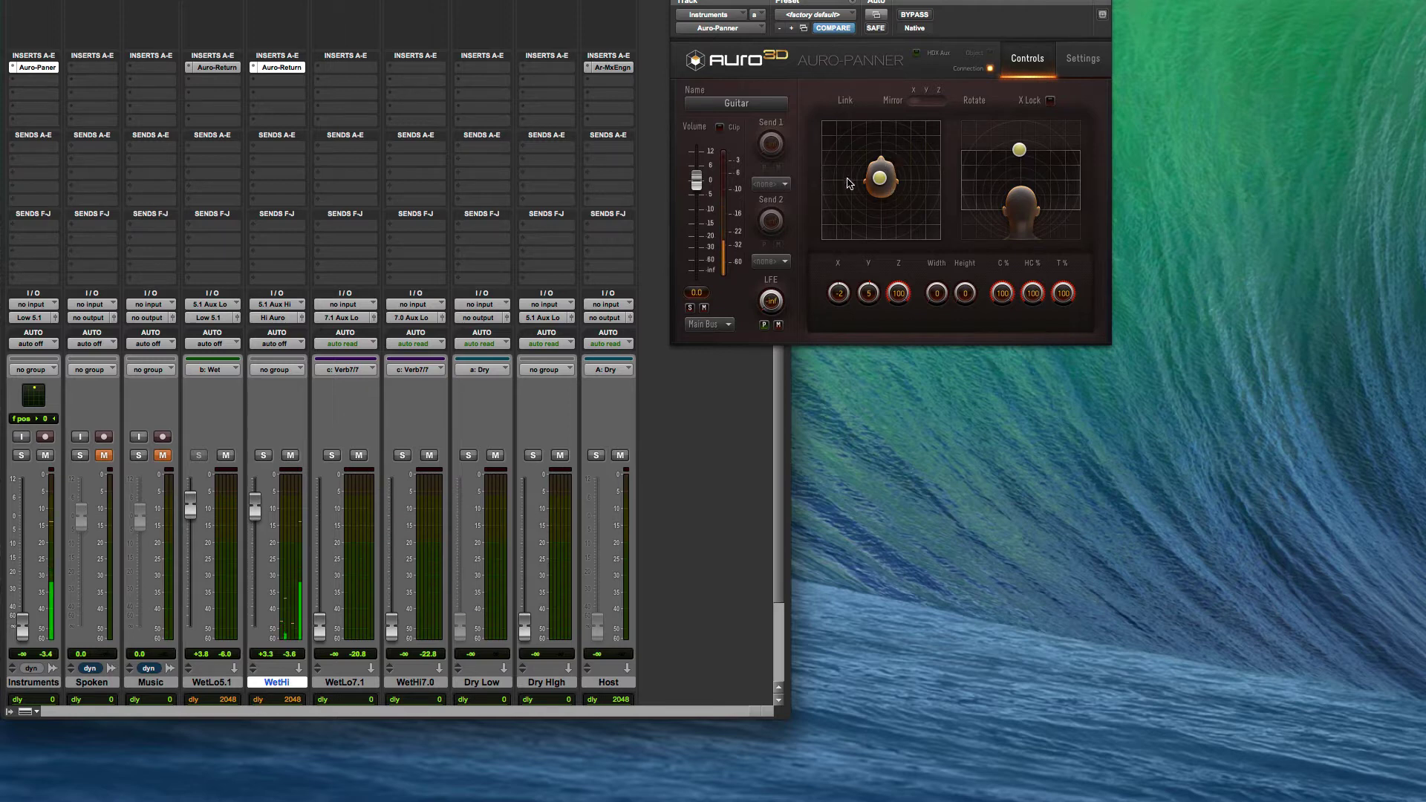
pyautogui.moveTo(881, 179); pyautogui.dragTo(807, 112)
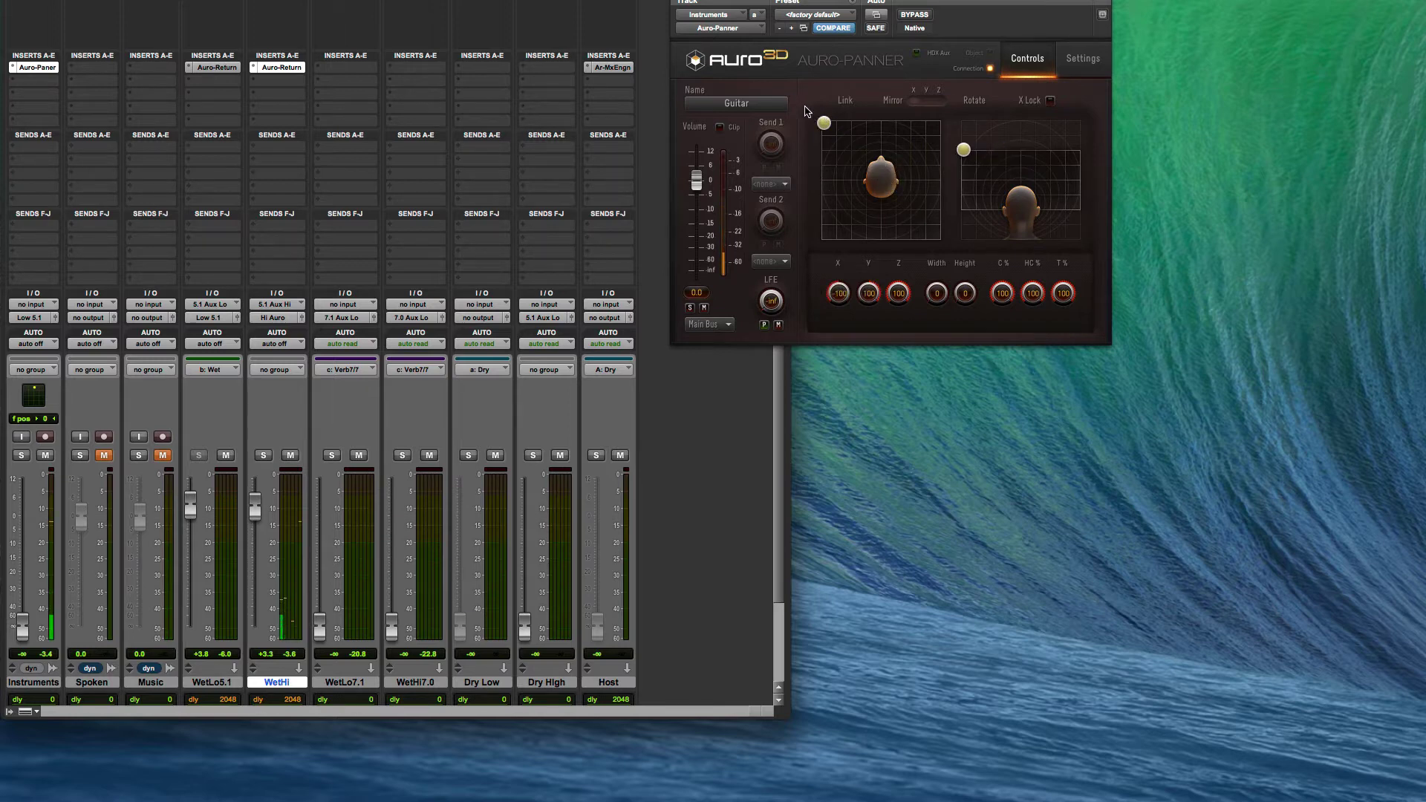
pyautogui.moveTo(966, 154); pyautogui.dragTo(964, 242)
# Insert PhoenixVerb Surround (5.1) on the WetLo5.1 aux's second insert slot.
pyautogui.click(190, 79)
pyautogui.moveTo(199, 110)
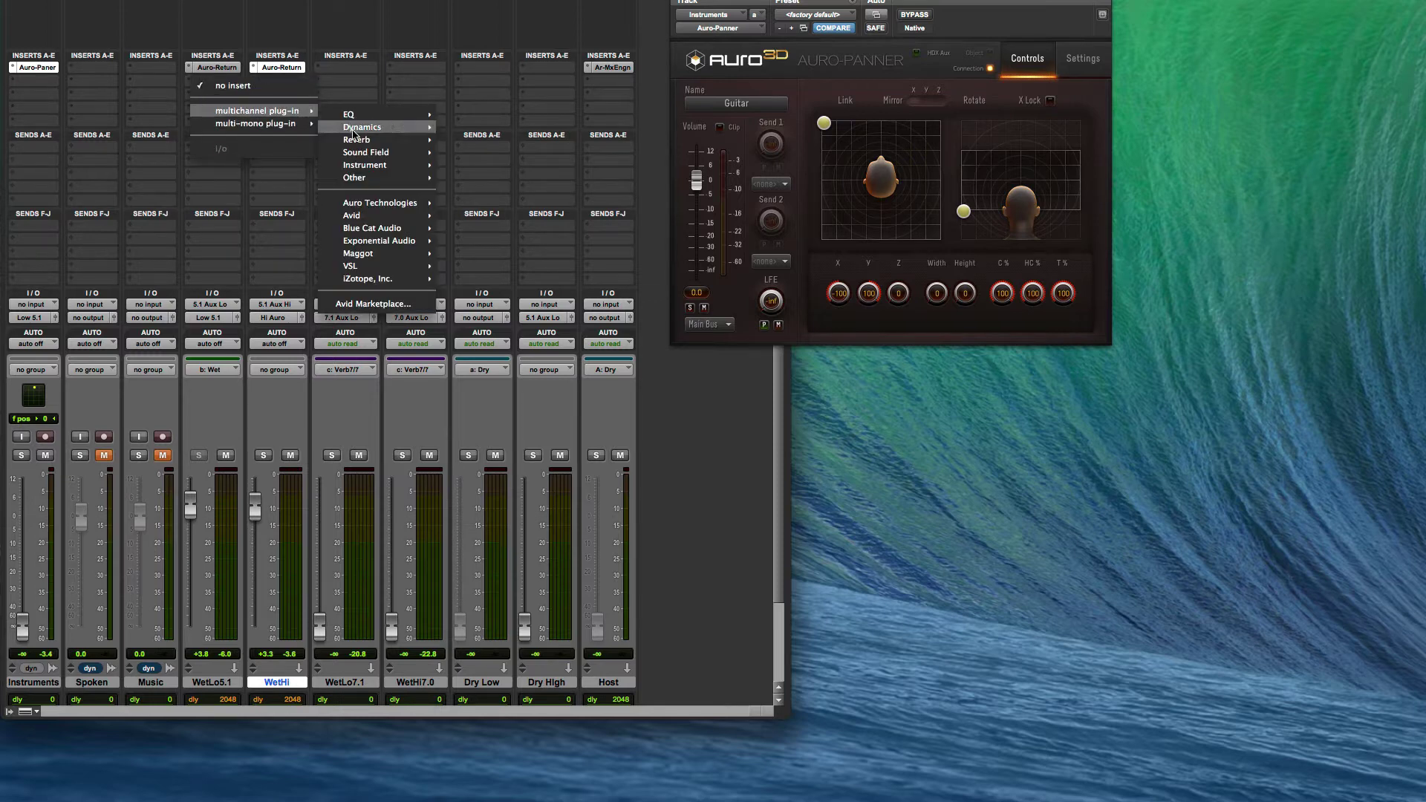
pyautogui.moveTo(372, 139)
pyautogui.click(489, 145)
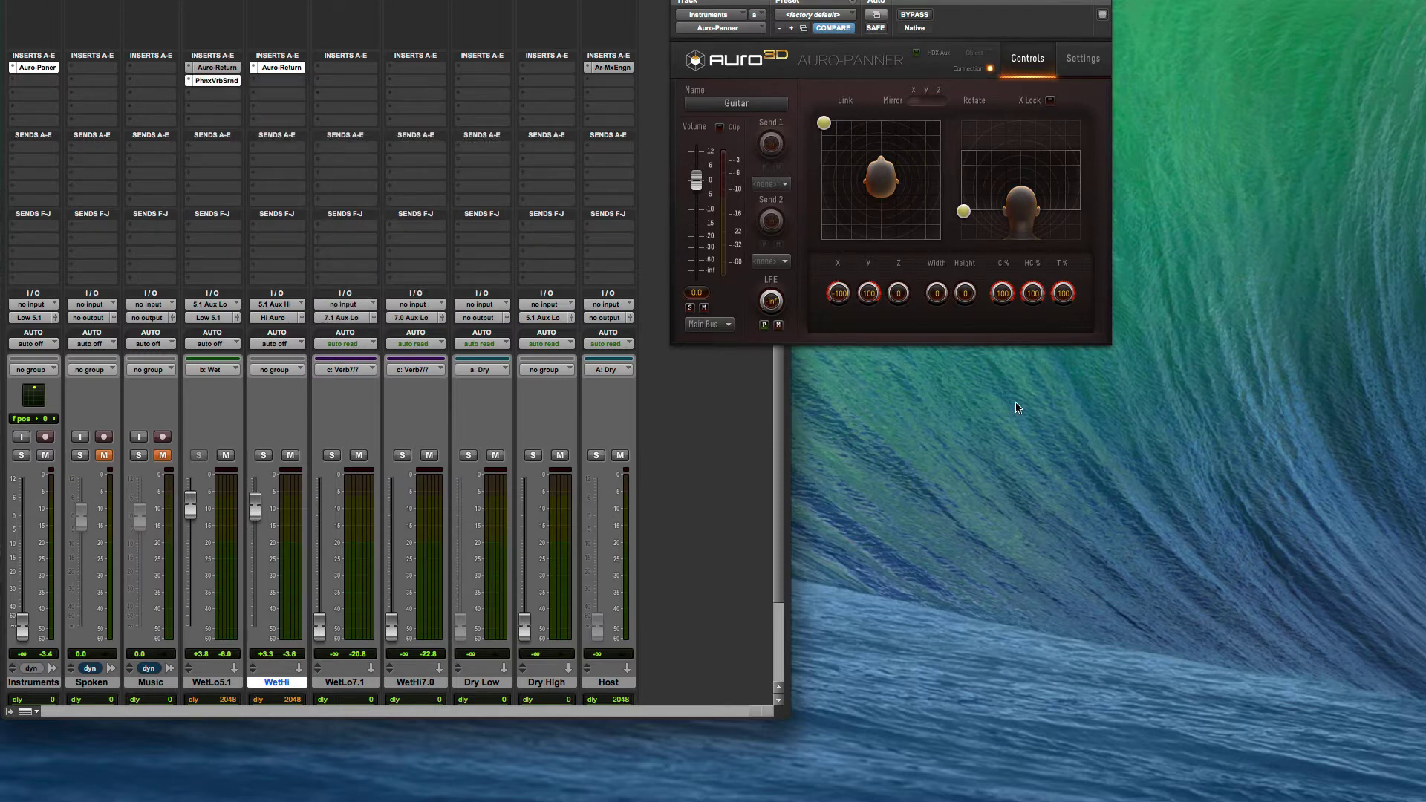
# Arrange the Phoenix Verb and Auro-Panner windows so both are fully visible.
pyautogui.moveTo(948, 4); pyautogui.dragTo(1217, 497)
pyautogui.moveTo(891, 1); pyautogui.dragTo(255, 467)
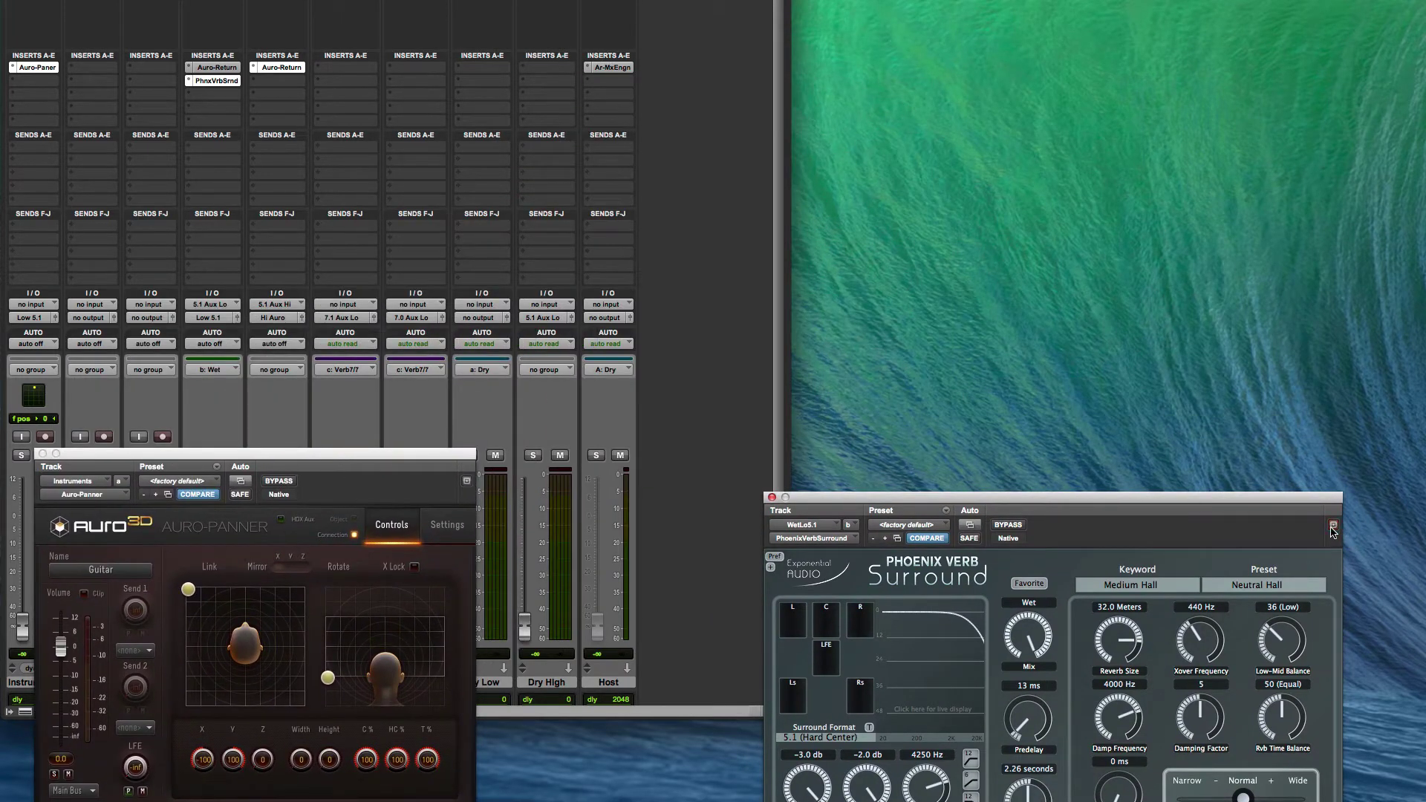
pyautogui.moveTo(1299, 497); pyautogui.dragTo(1258, 365)
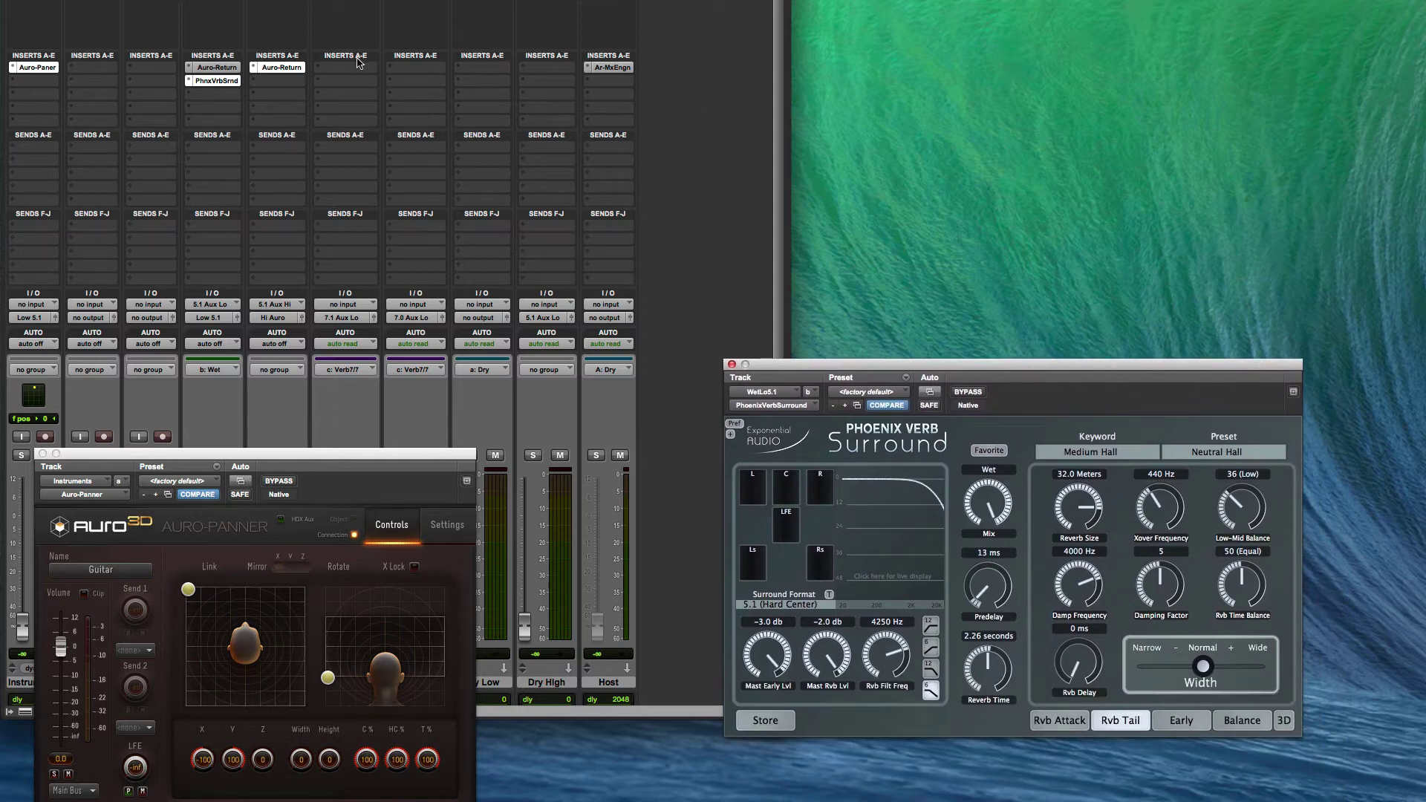
# Insert a second PhoenixVerb Surround (5.1) on WetHi, placing its window above the WetLo5.1 reverb.
pyautogui.click(258, 83)
pyautogui.moveTo(342, 120)
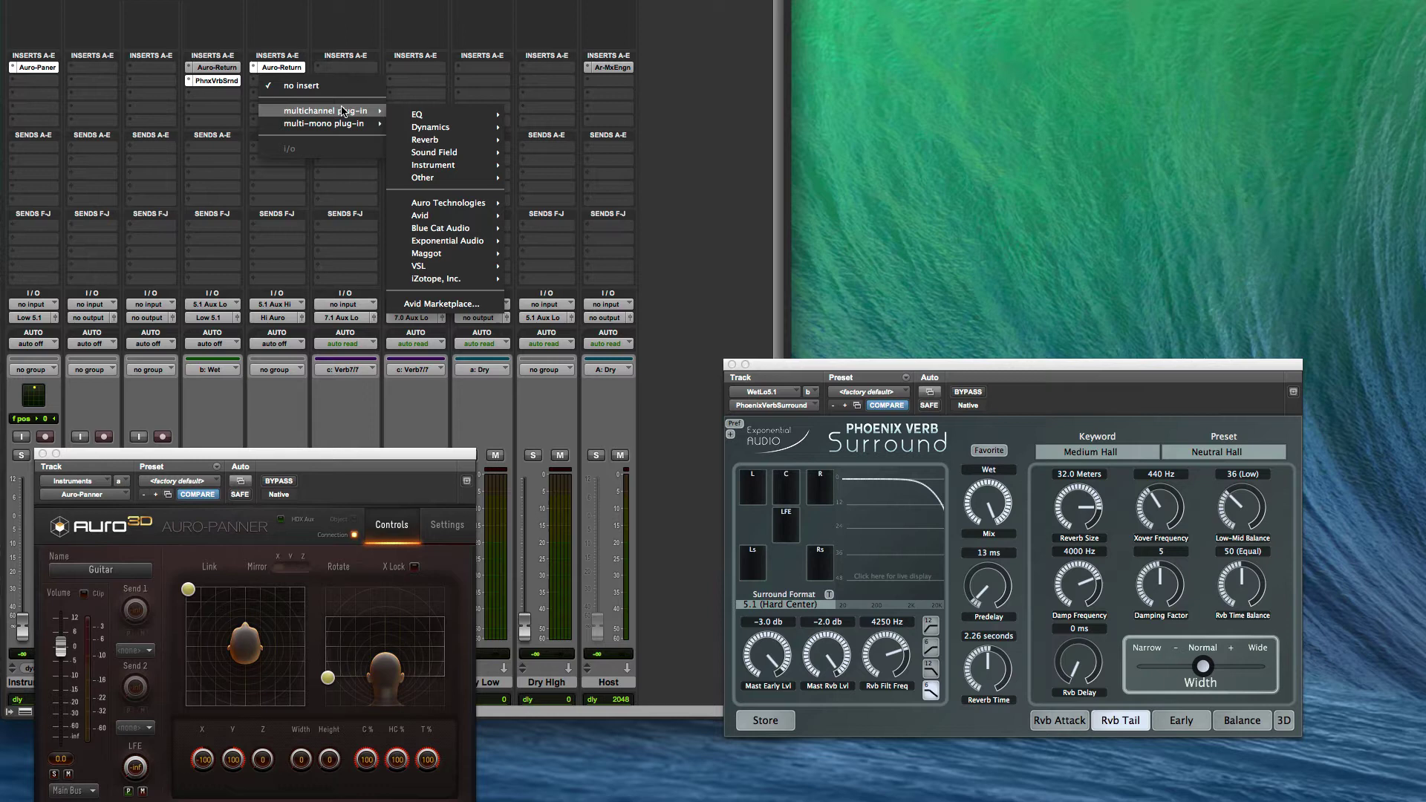
pyautogui.moveTo(429, 140)
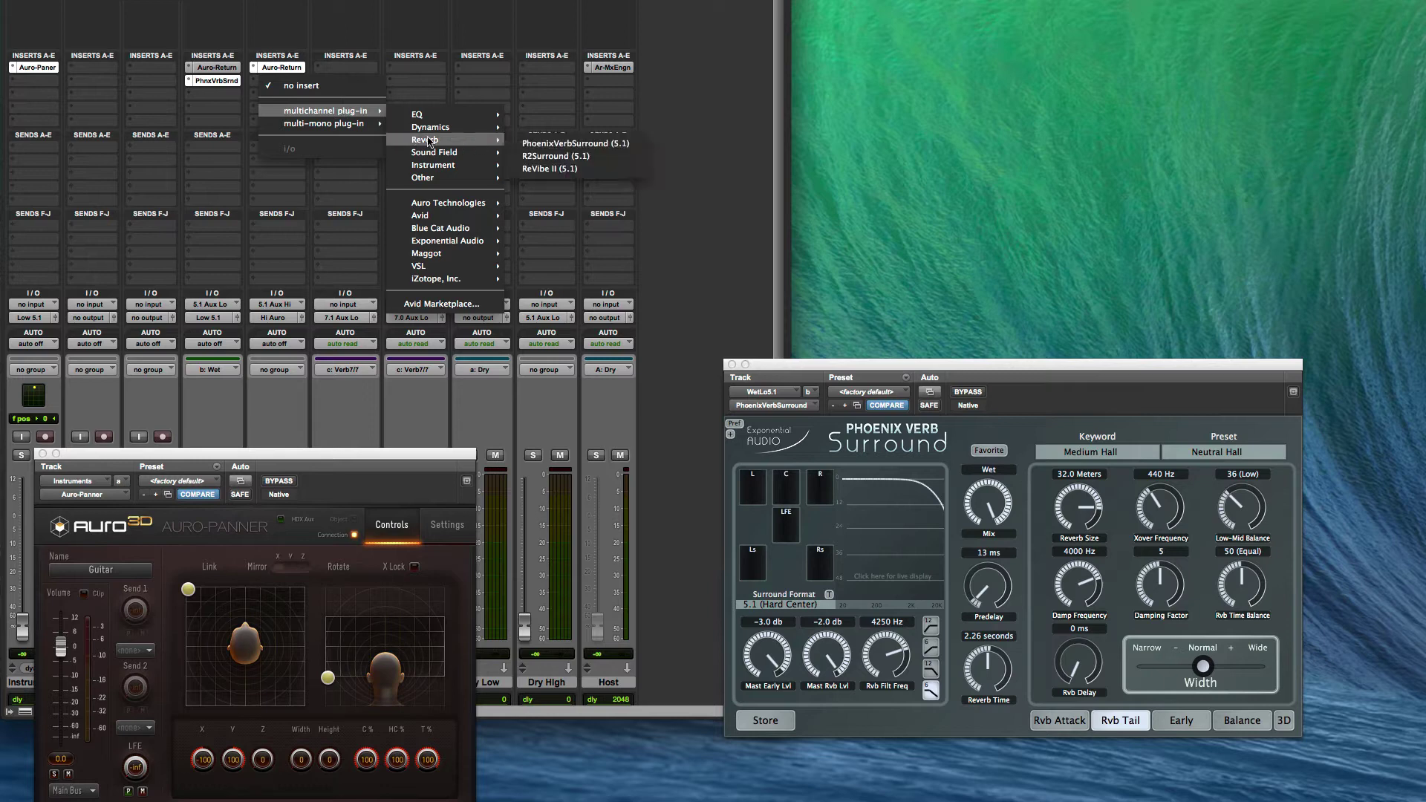
pyautogui.click(534, 143)
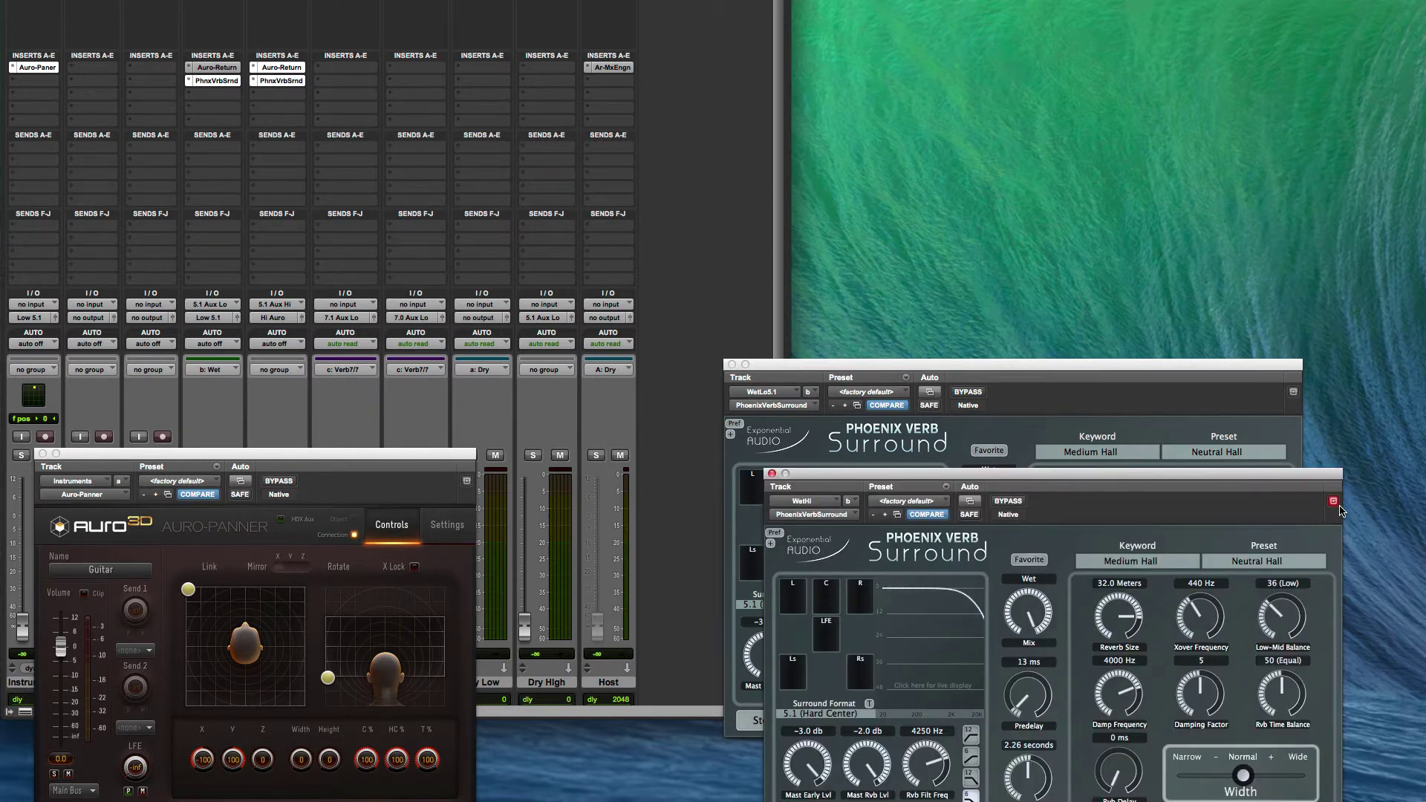
pyautogui.moveTo(1281, 475); pyautogui.dragTo(1284, 4)
pyautogui.click(1228, 404)
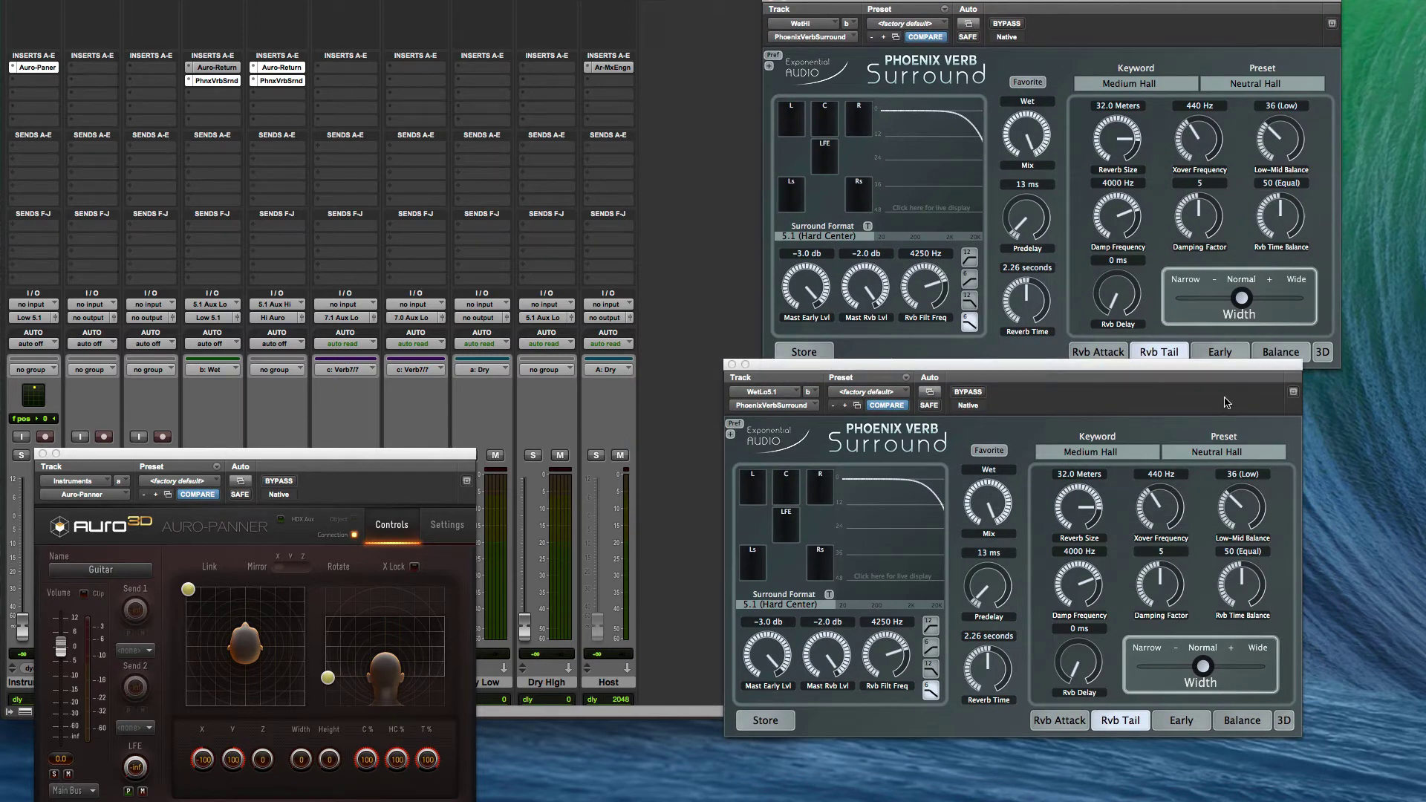
# In the 3D settings, rename the lower reverb PVS00 to Low and the upper PVS01 to High.
pyautogui.moveTo(1217, 366); pyautogui.dragTo(1210, 415)
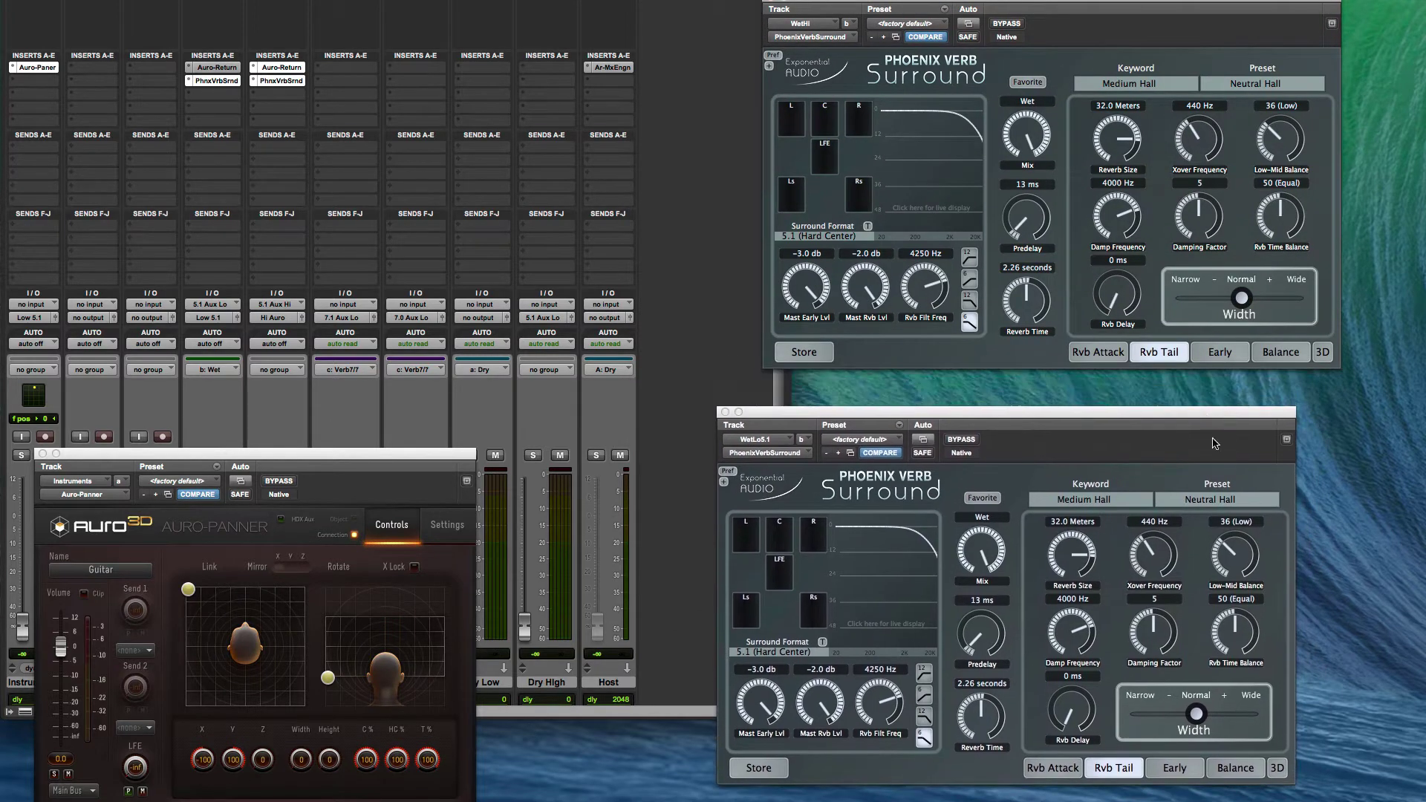
pyautogui.click(1277, 769)
pyautogui.doubleClick(1077, 549)
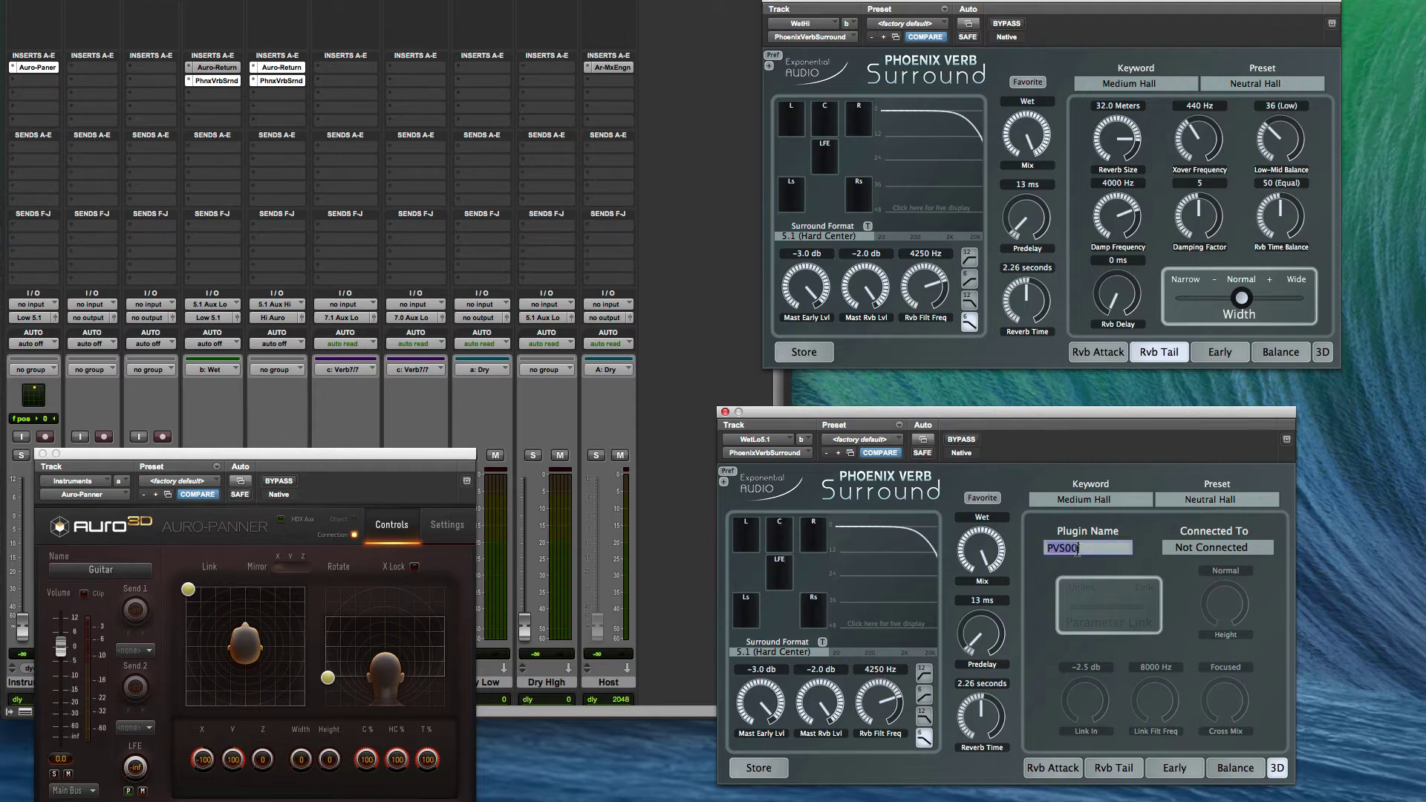
pyautogui.write('Low')
pyautogui.press('Return')
pyautogui.click(1322, 352)
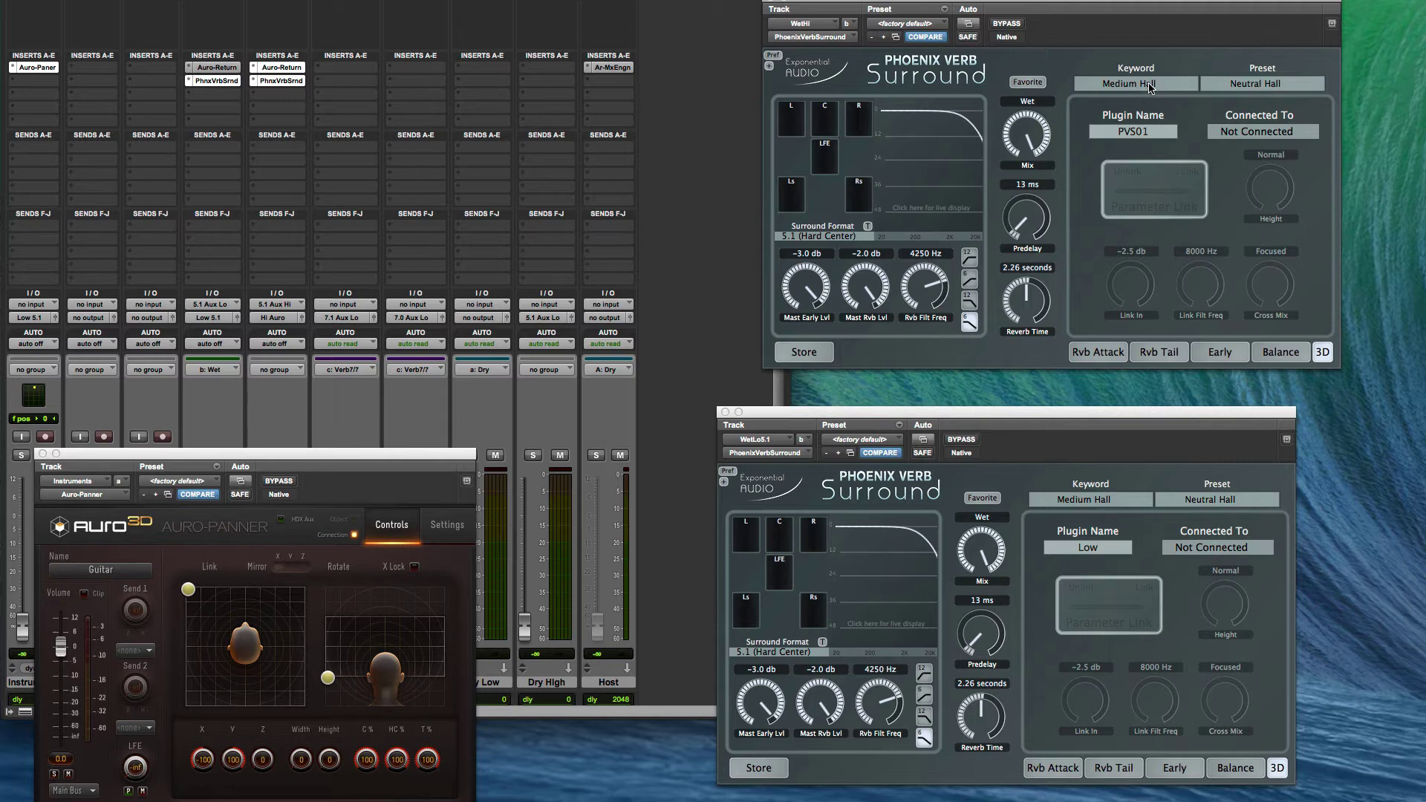
pyautogui.doubleClick(1143, 136)
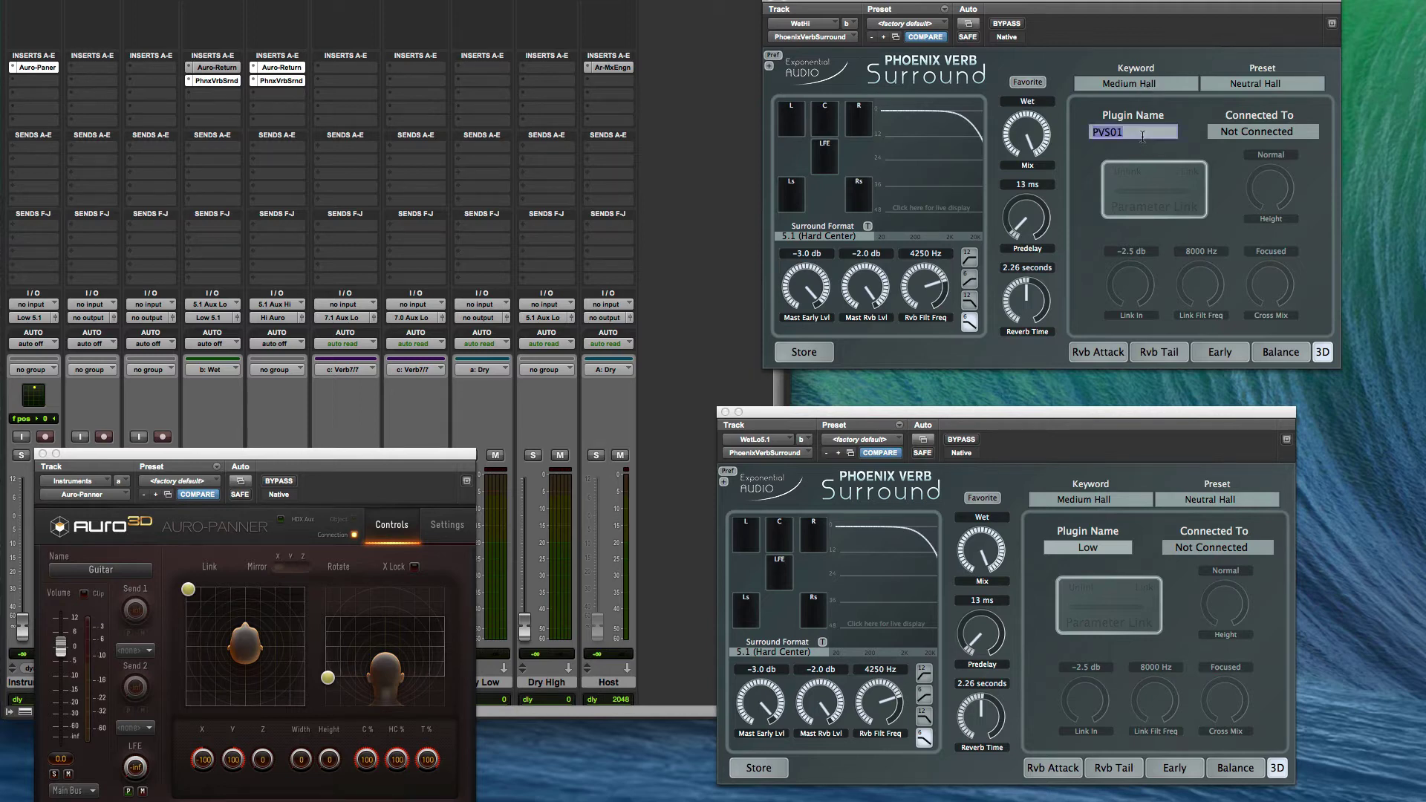
pyautogui.write('High')
pyautogui.press('Return')
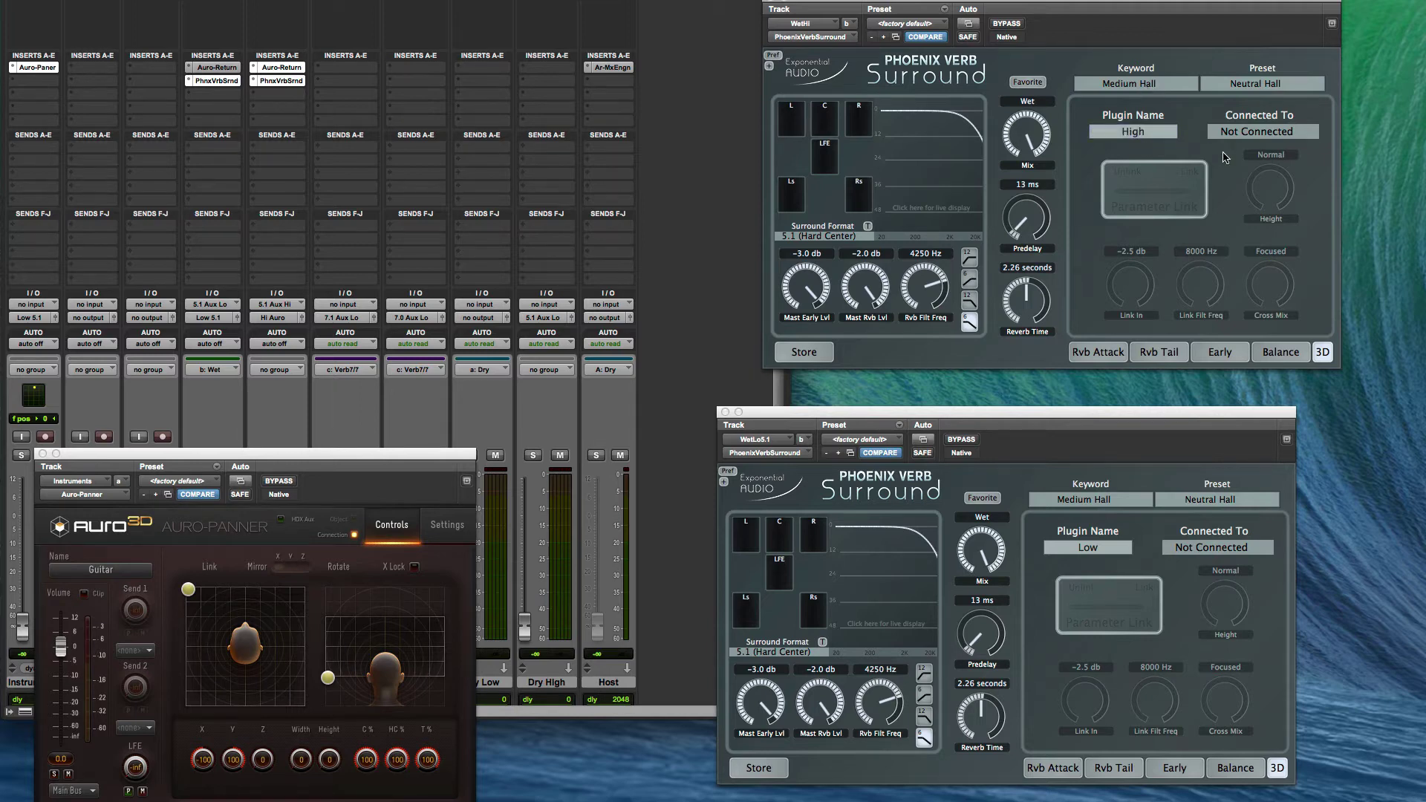
# Connect High to Low, set Parameter Link to Link, and load the Eric's Med Haul (Wide) preset.
pyautogui.click(1231, 141)
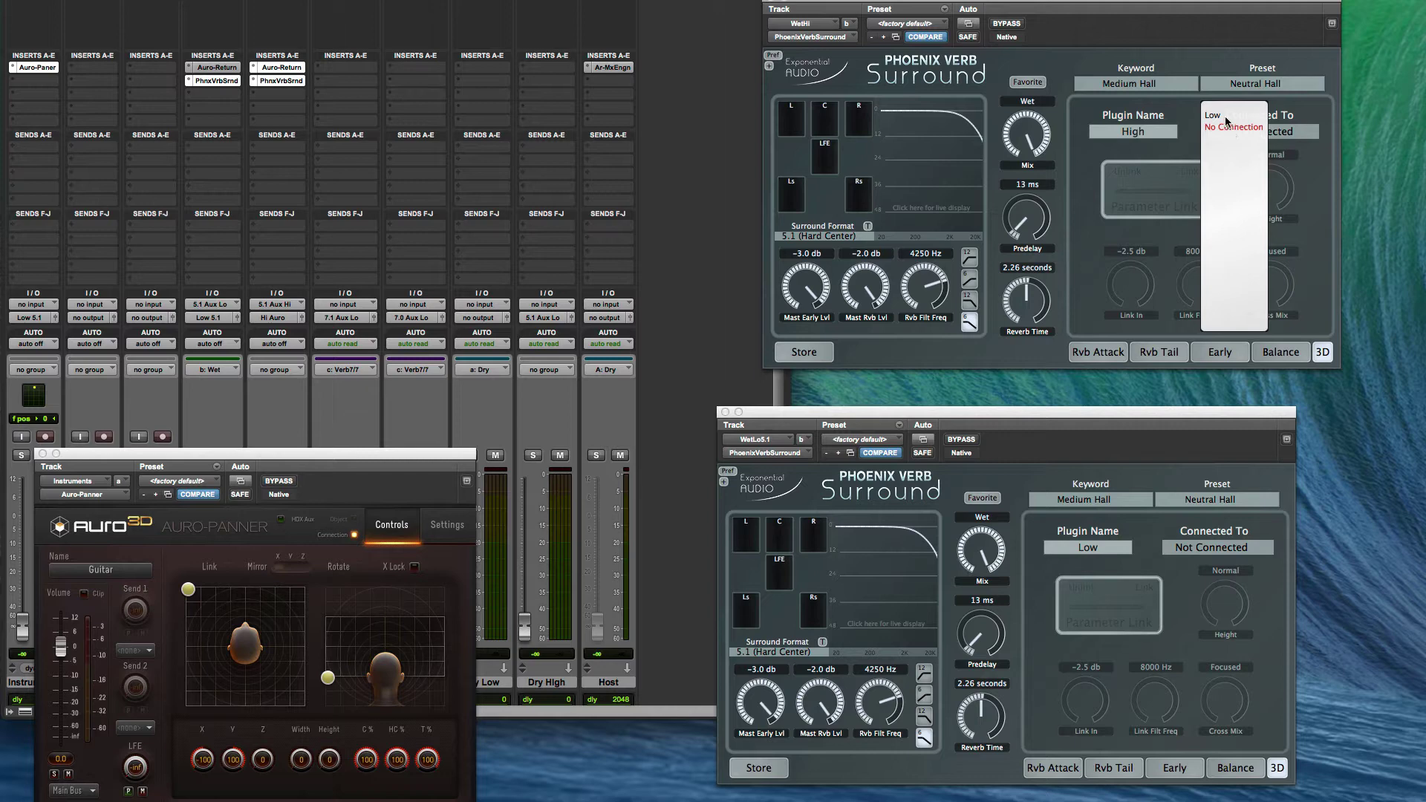
pyautogui.click(1226, 119)
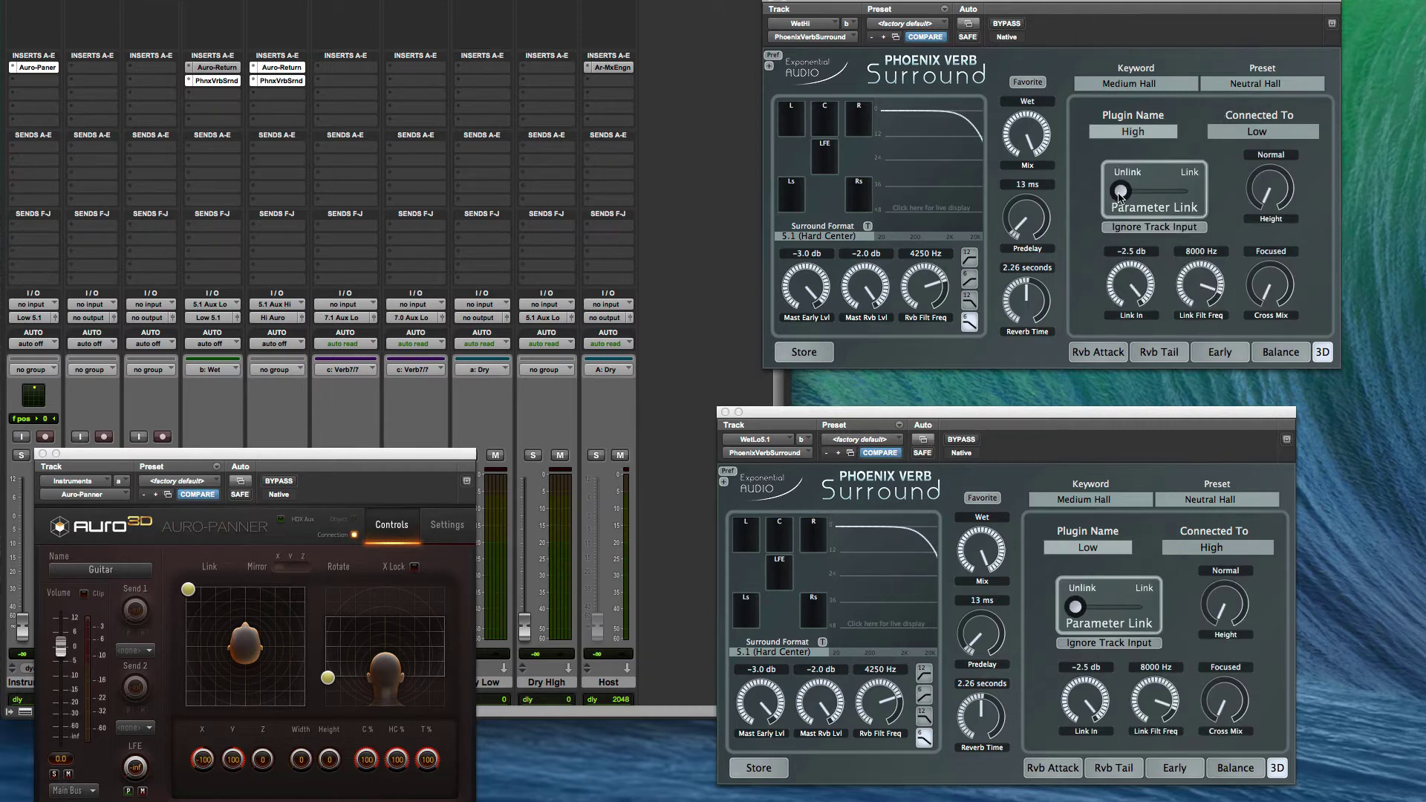
pyautogui.moveTo(1121, 193); pyautogui.dragTo(1192, 195)
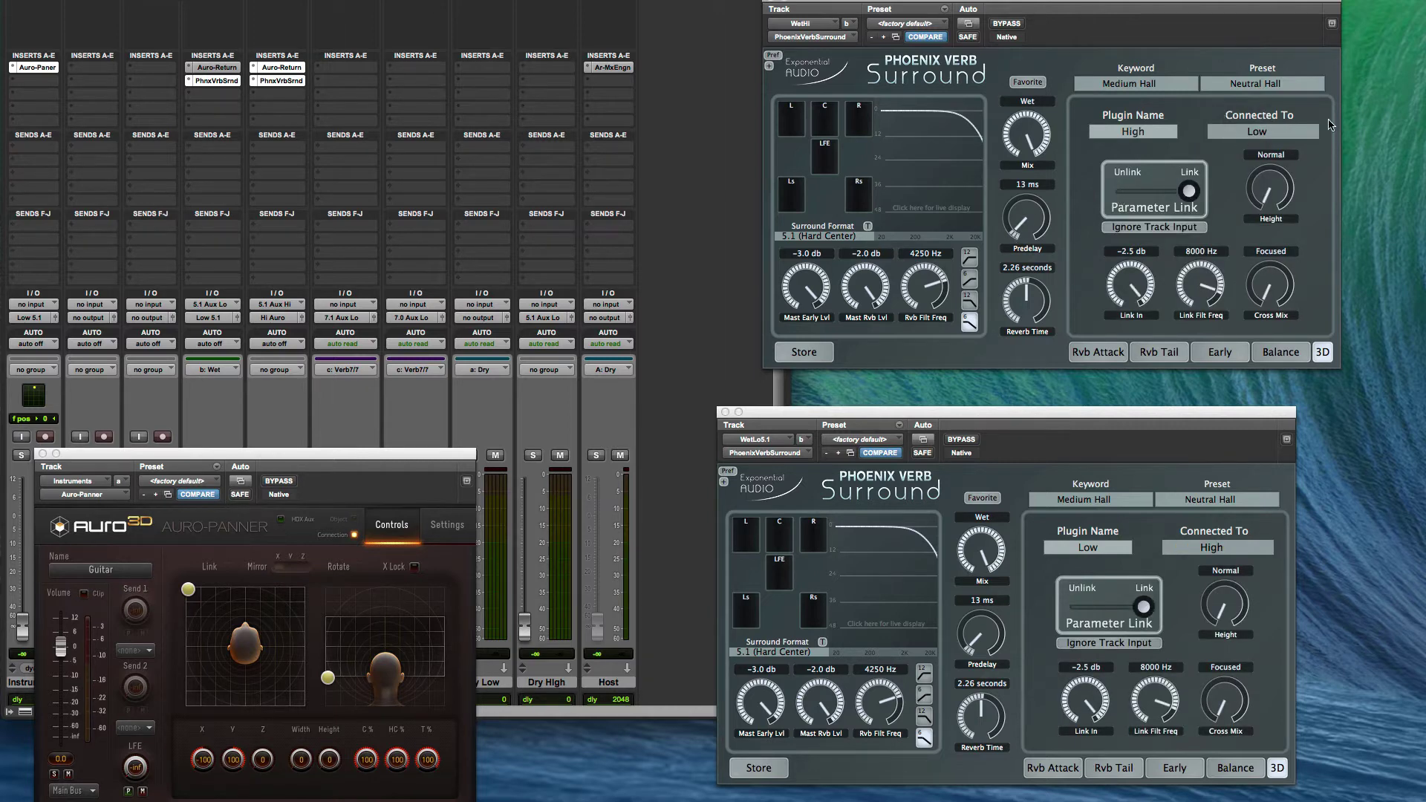
pyautogui.click(1291, 84)
pyautogui.click(1265, 109)
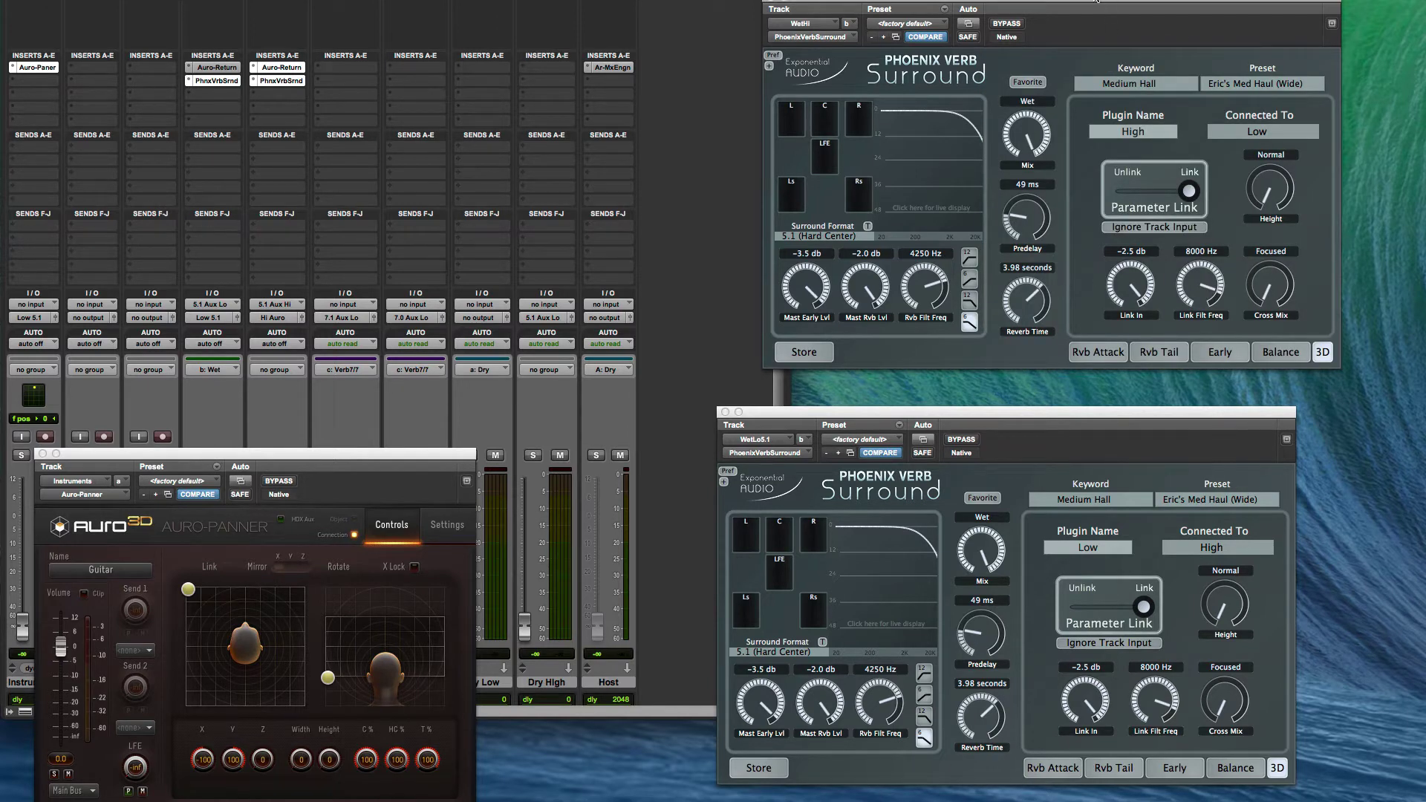
# Open the High reverb's Surround Format list showing the 5.1 and Auro3D options.
pyautogui.moveTo(1097, 1); pyautogui.dragTo(1069, 22)
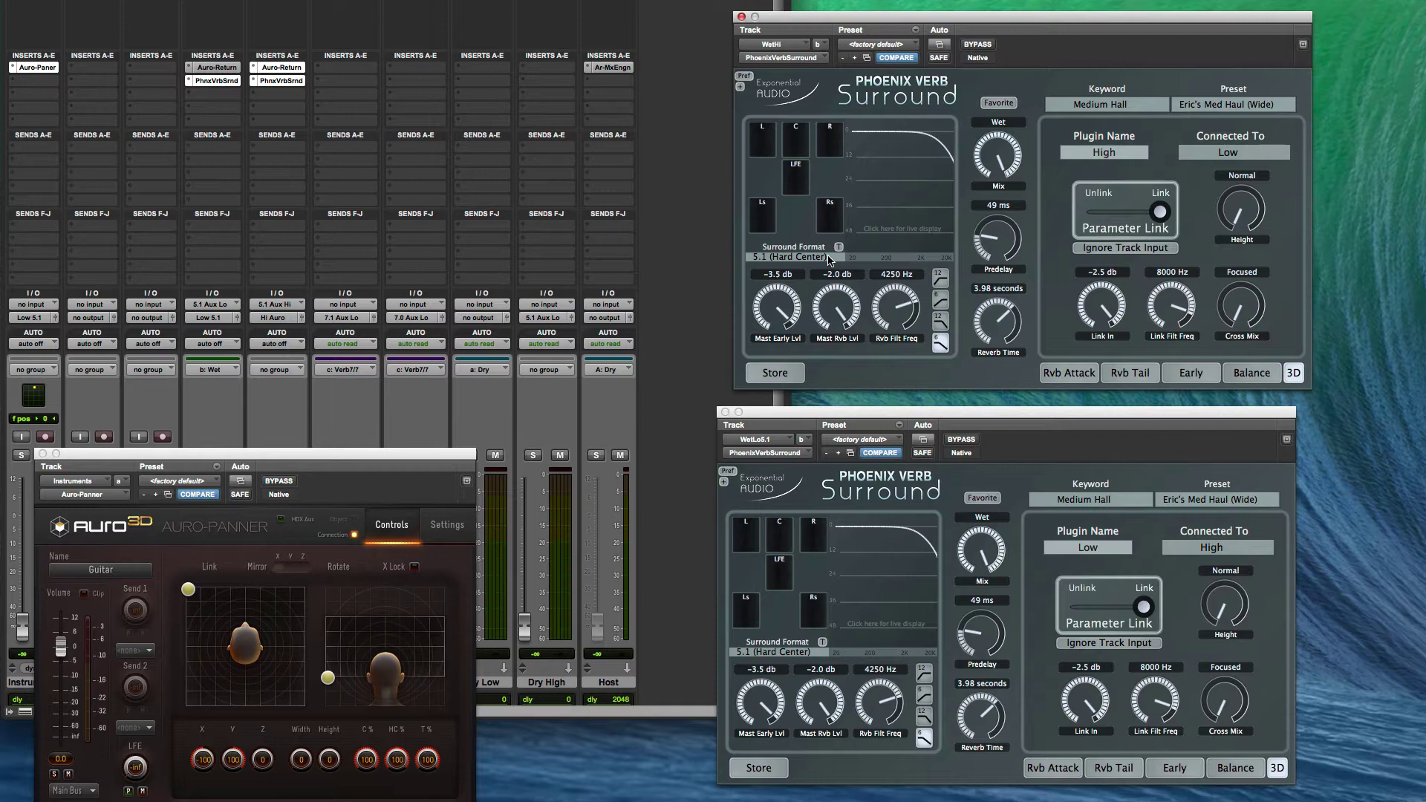
pyautogui.click(829, 257)
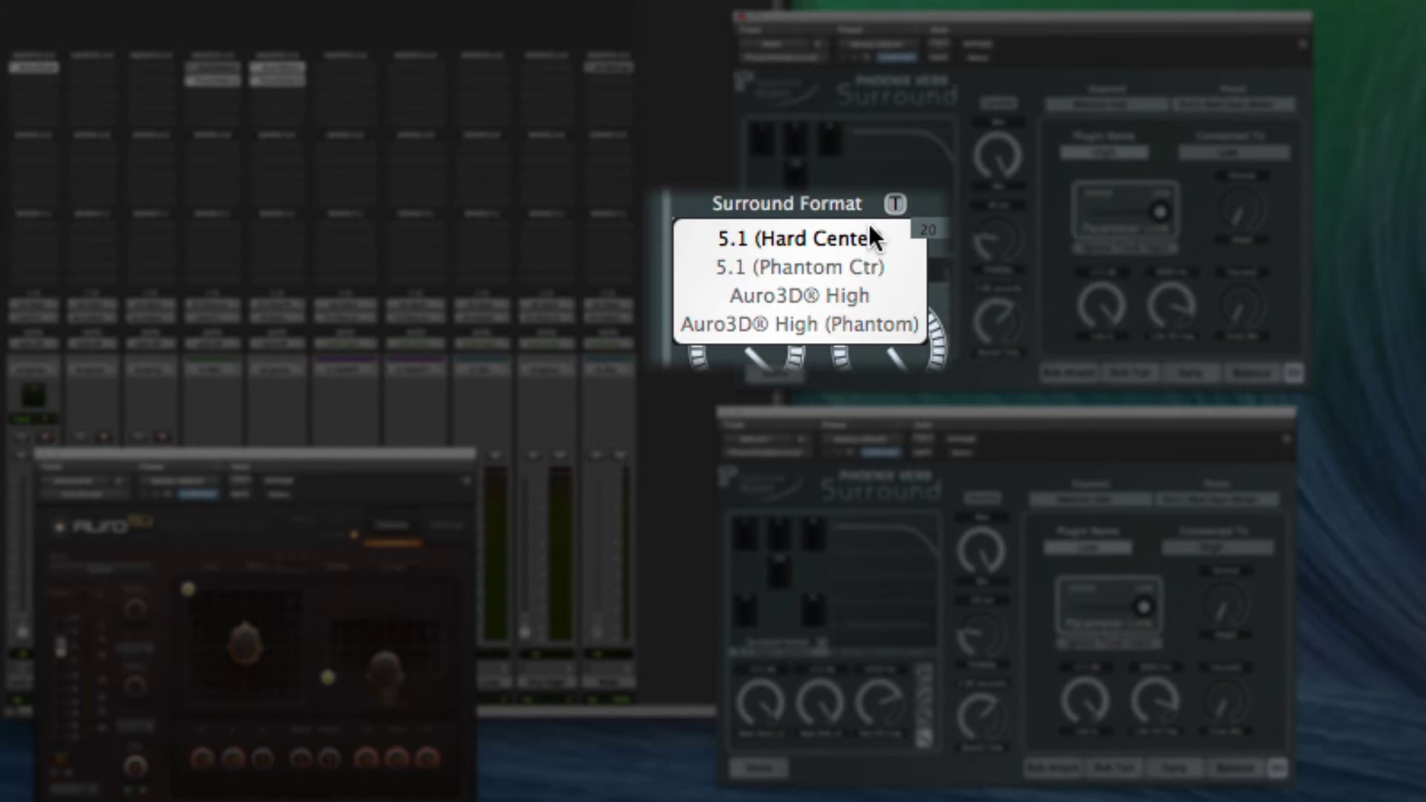
# Set High to Auro3D High, then play while moving the guitar to centre, full height and overhead.
pyautogui.click(832, 286)
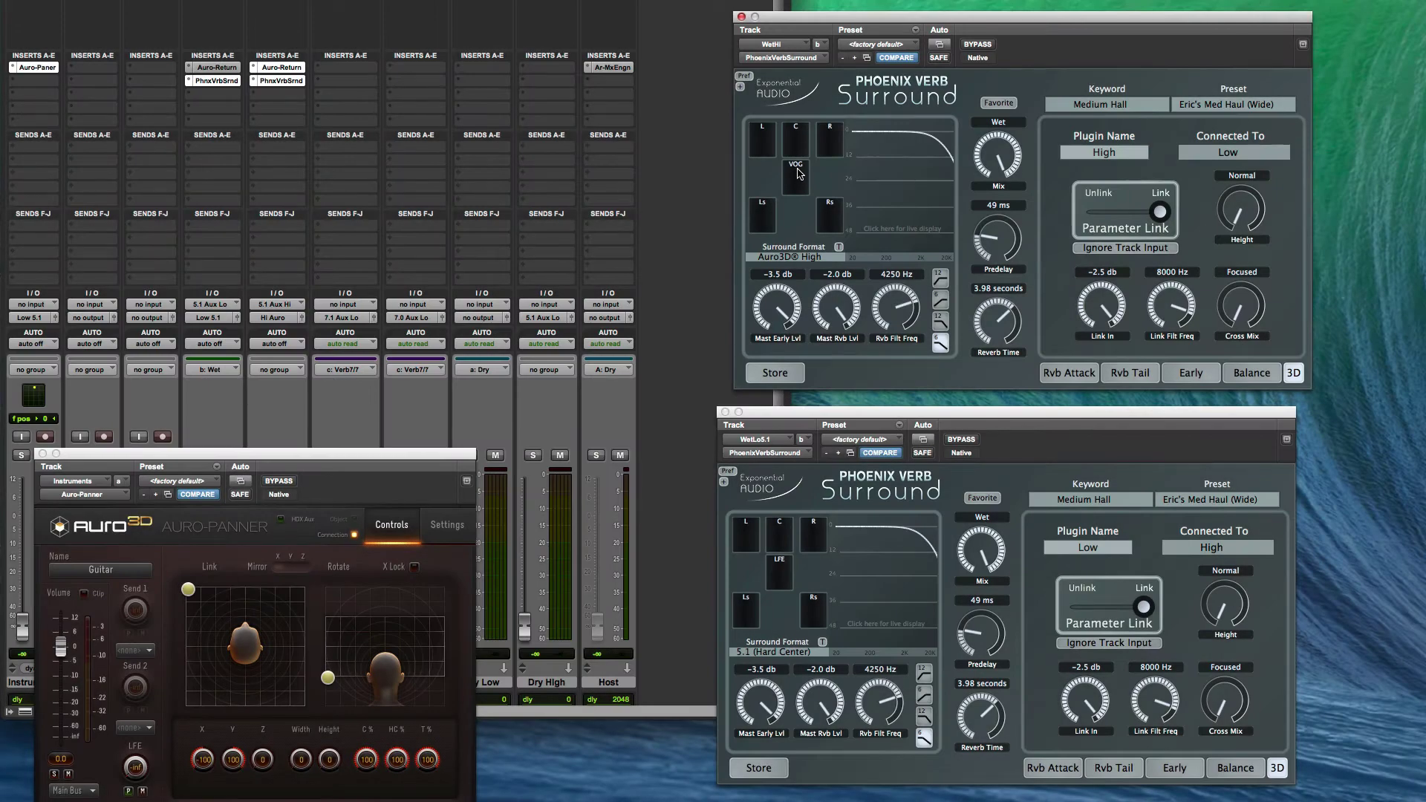
pyautogui.press('space')
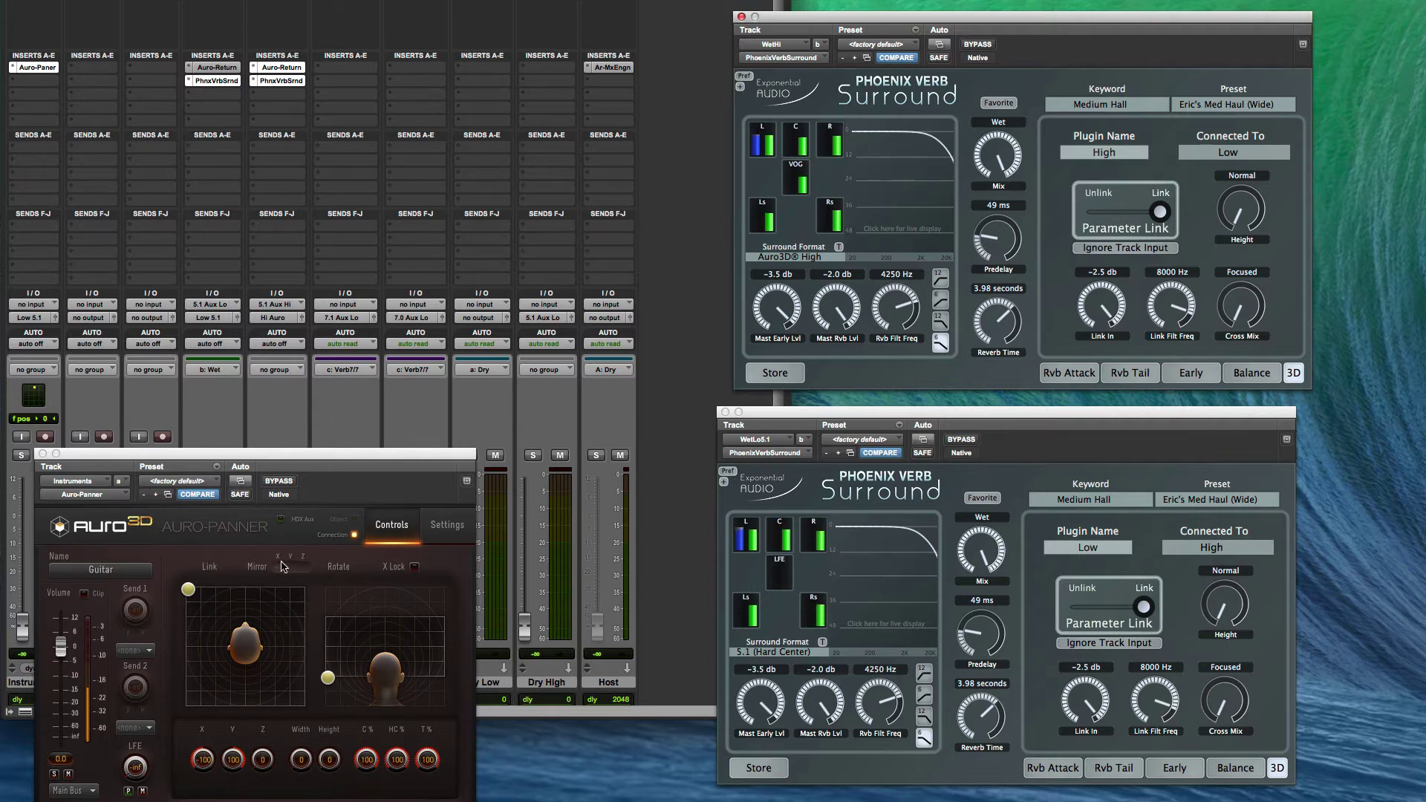
pyautogui.moveTo(188, 589); pyautogui.dragTo(247, 589)
pyautogui.moveTo(387, 677); pyautogui.dragTo(384, 615)
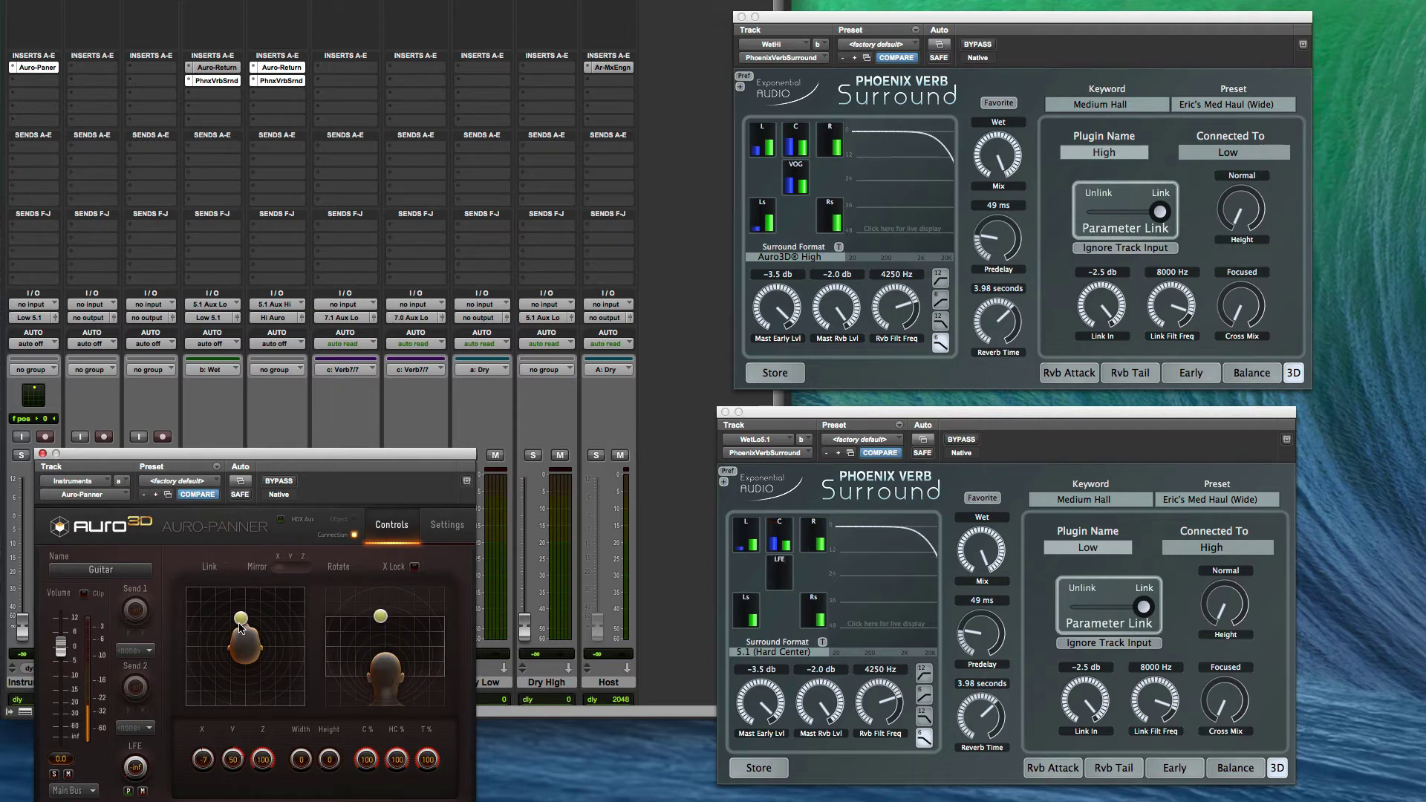
pyautogui.moveTo(240, 626); pyautogui.dragTo(190, 706)
# Drop the guitar to floor level at the far right of the Auro-Panner during playback.
pyautogui.moveTo(329, 616); pyautogui.dragTo(445, 698)
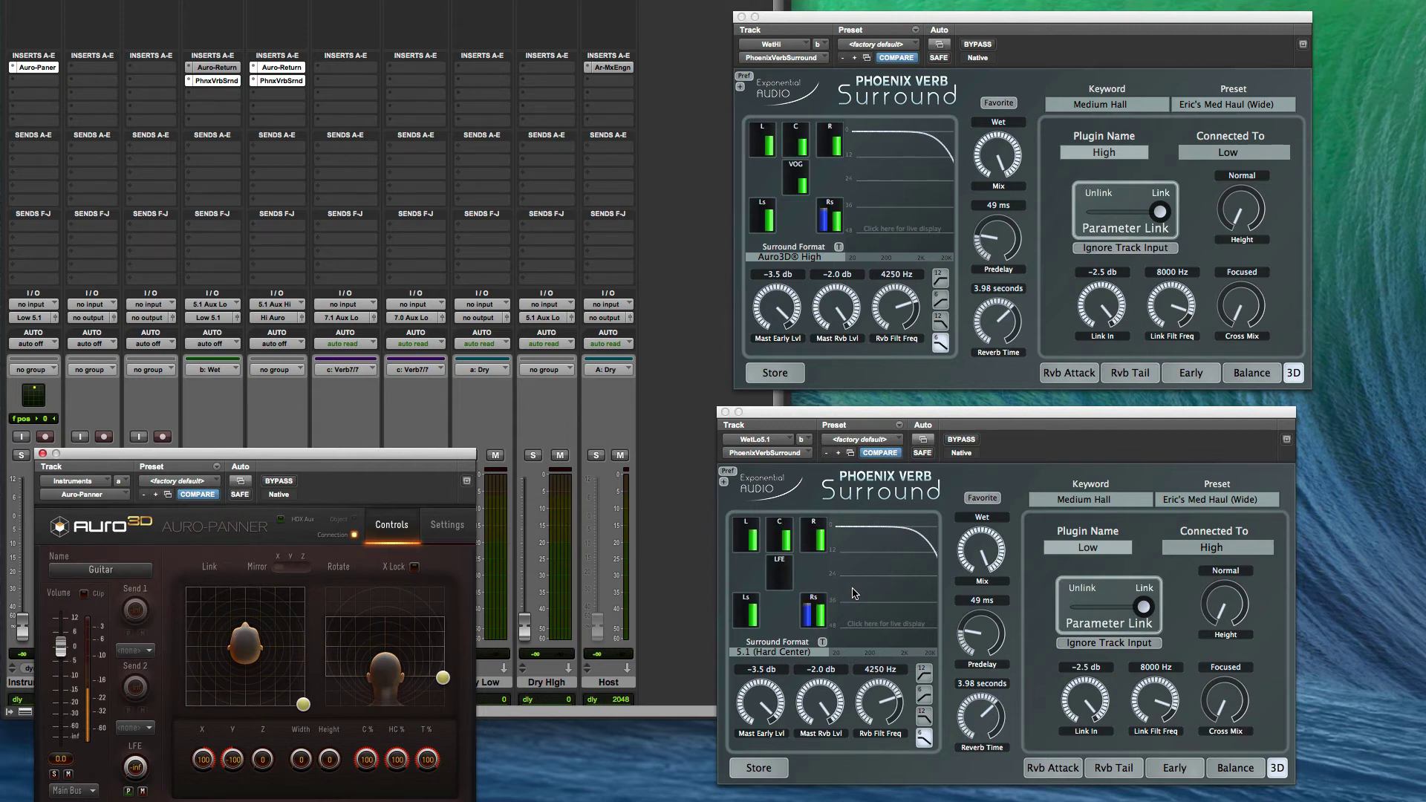
# Change the High reverb's Surround Format from Auro3D High to Auro3D High (Phantom).
pyautogui.click(814, 258)
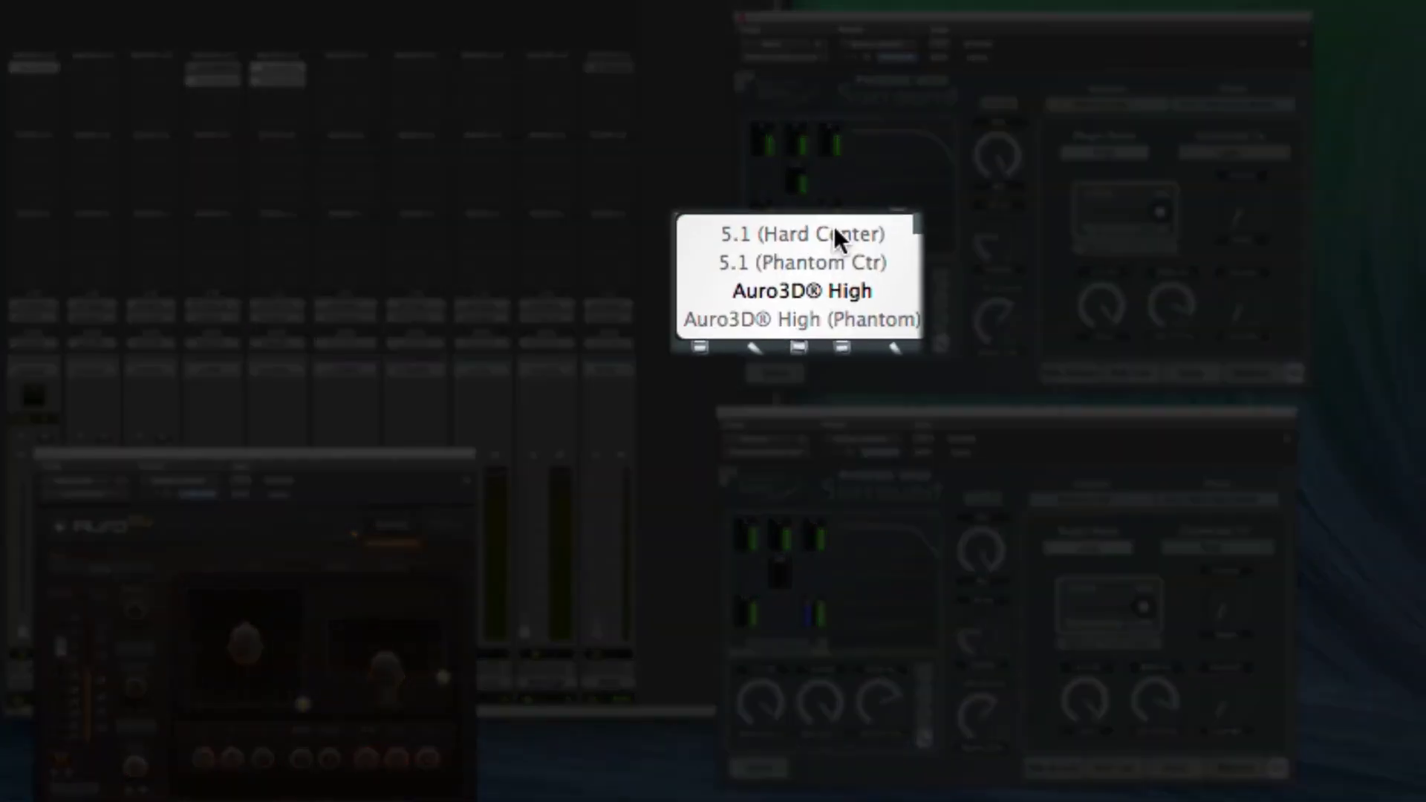
pyautogui.click(804, 319)
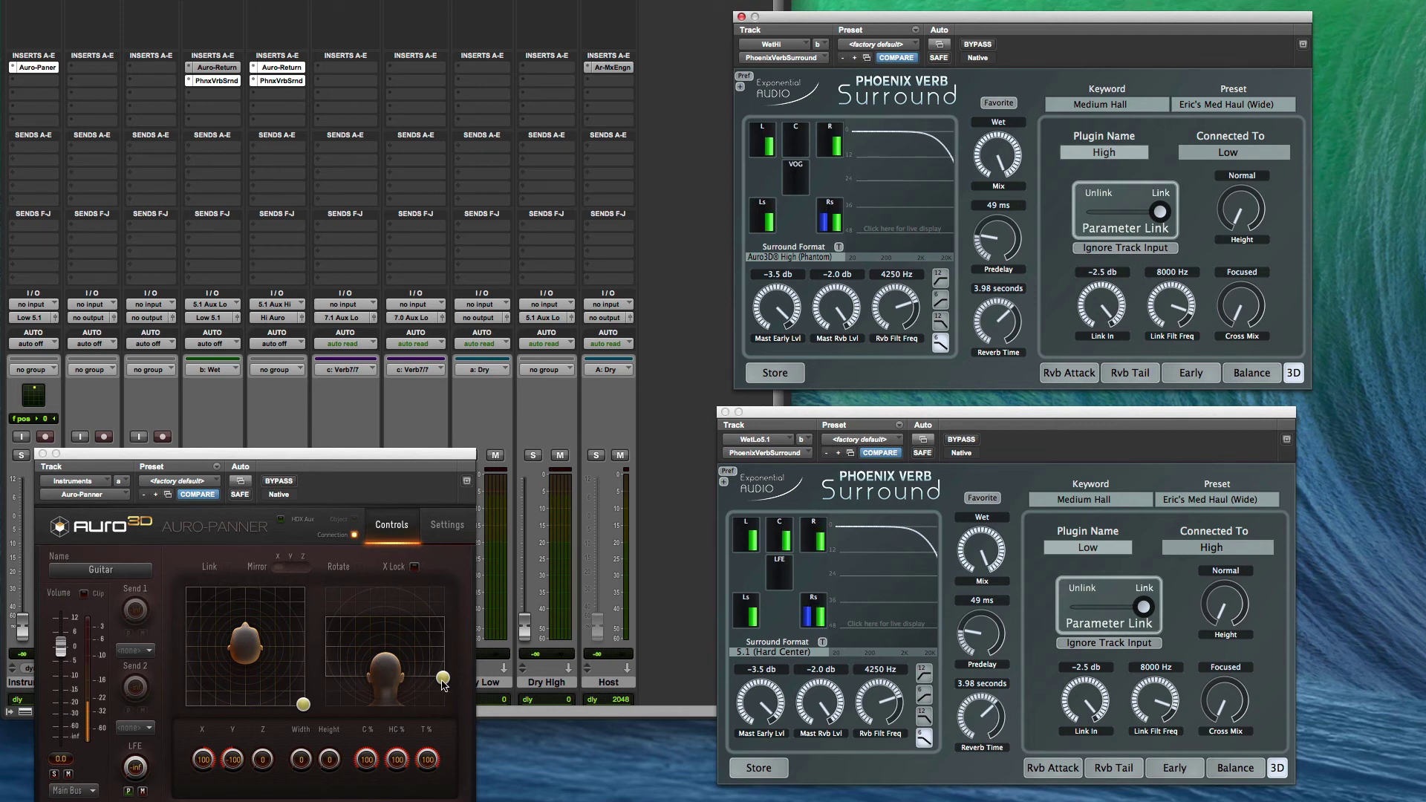
# Raise the guitar nearly to full height and pan it from the back toward the front.
pyautogui.moveTo(443, 677); pyautogui.dragTo(377, 611)
pyautogui.moveTo(249, 708); pyautogui.dragTo(250, 650)
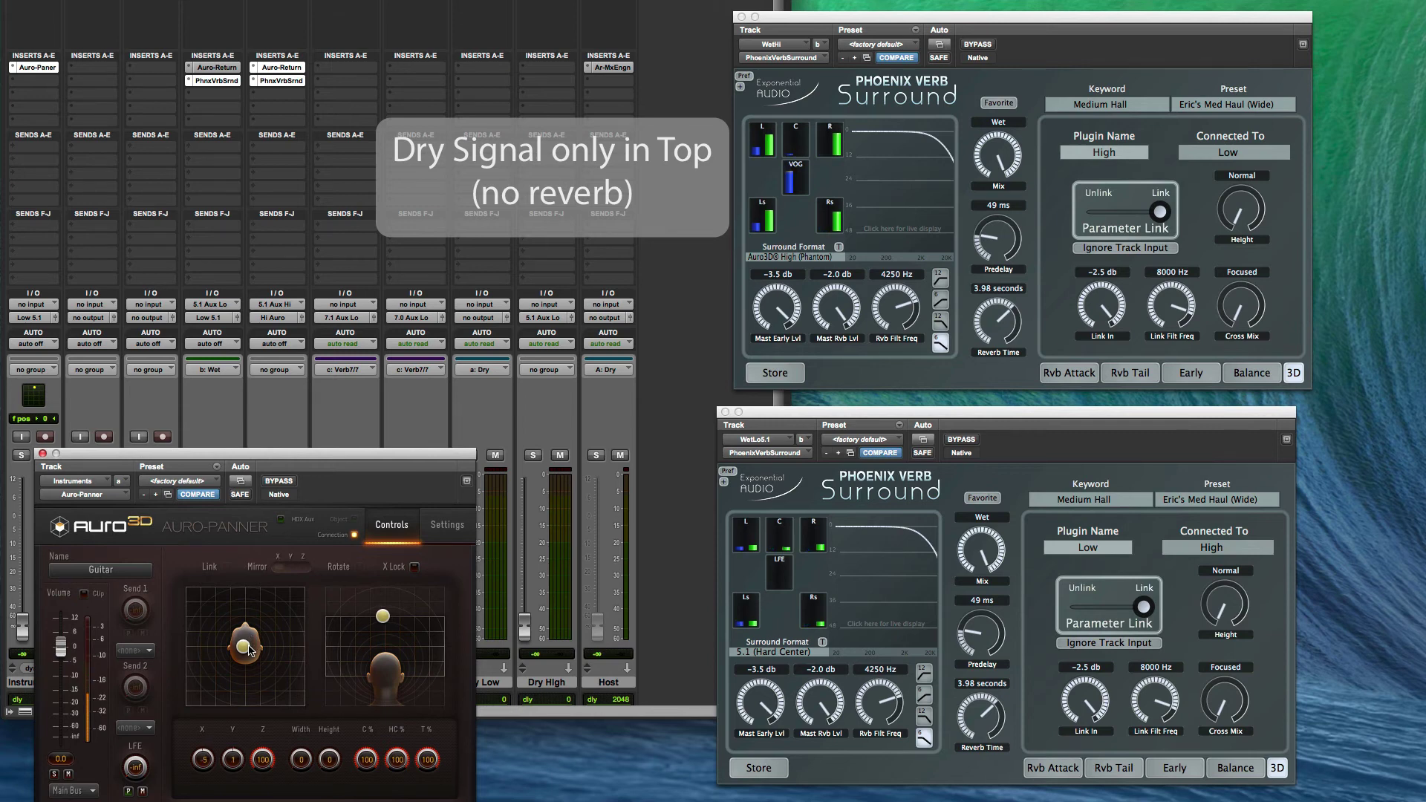